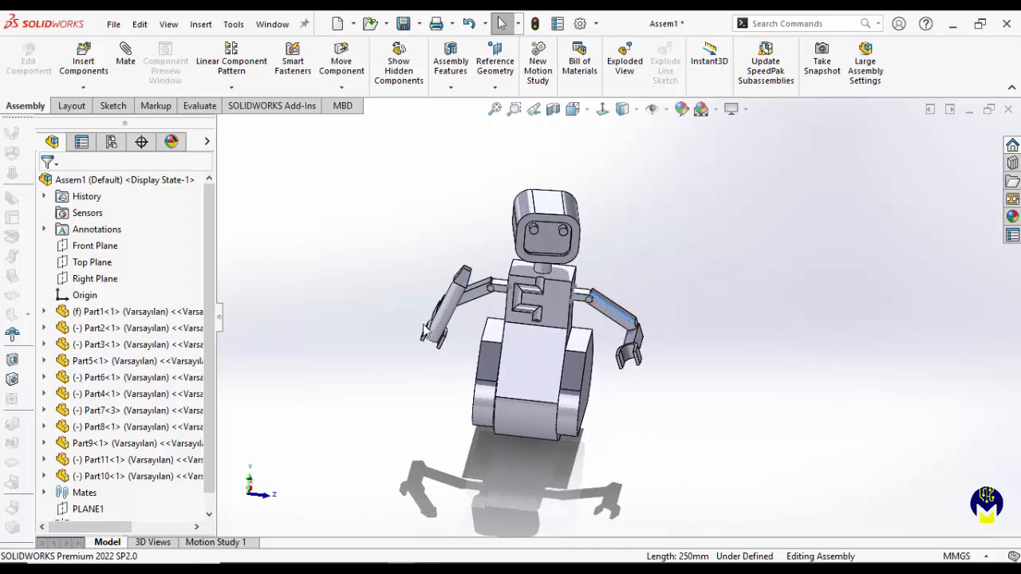
# - Inspect the robot assembly and try to move the mirrored upper arm on the pen-holding side
pyautogui.moveTo(659, 249); pyautogui.dragTo(634, 214, button='middle')
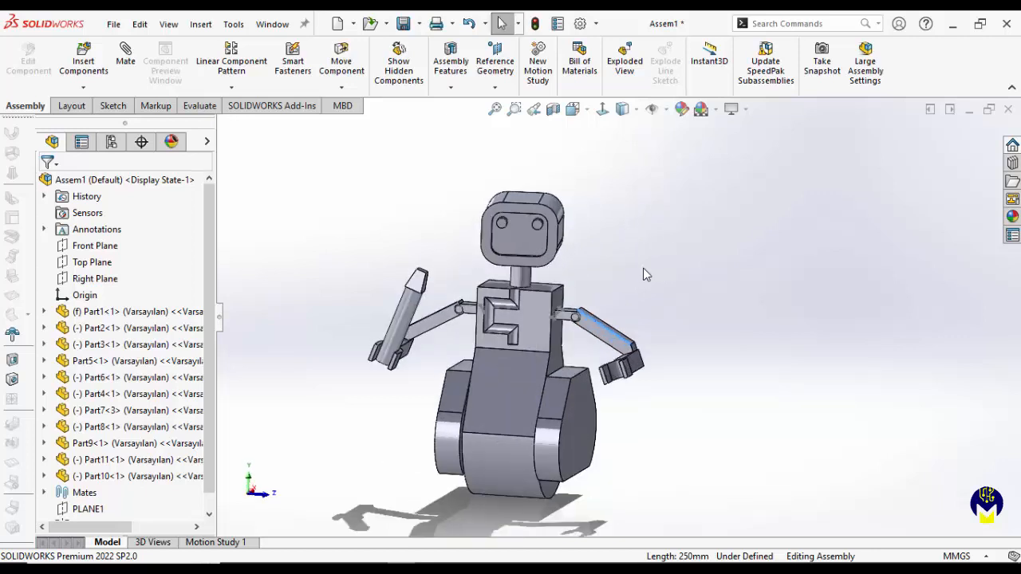
pyautogui.moveTo(646, 274); pyautogui.dragTo(642, 341, button='middle')
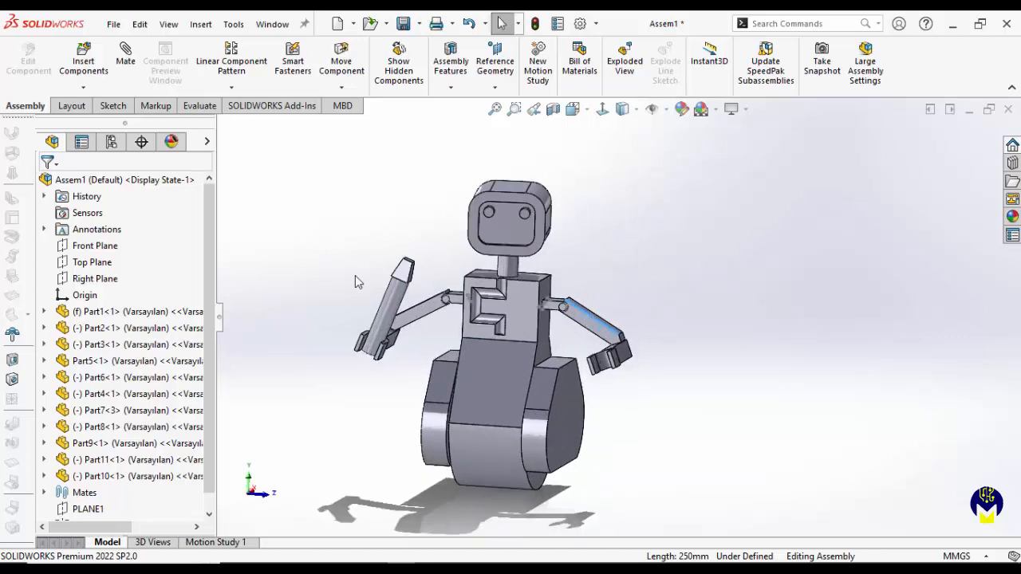
pyautogui.scroll(4, 632, 253)
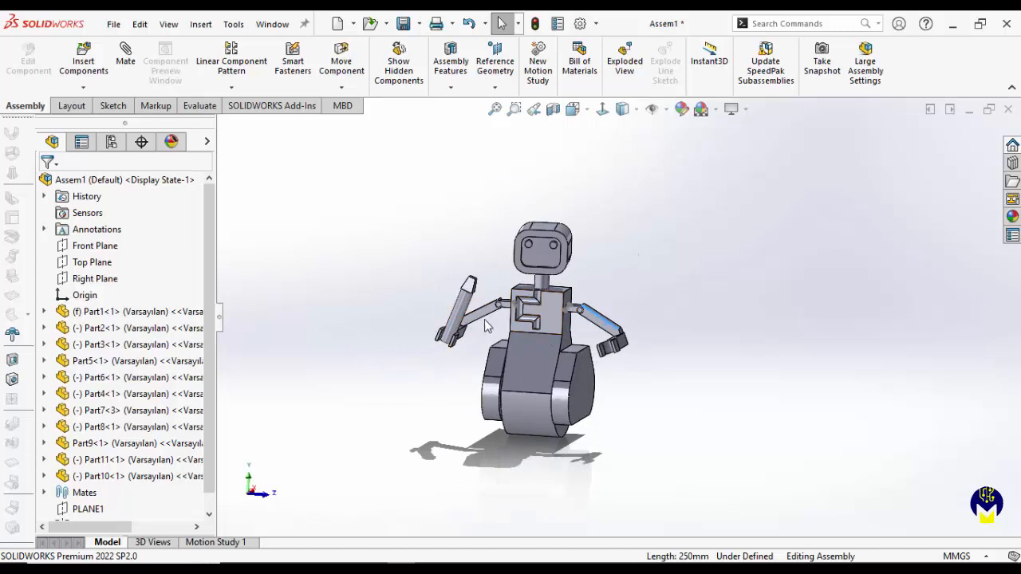
pyautogui.moveTo(484, 318); pyautogui.dragTo(483, 300)
pyautogui.click(484, 272)
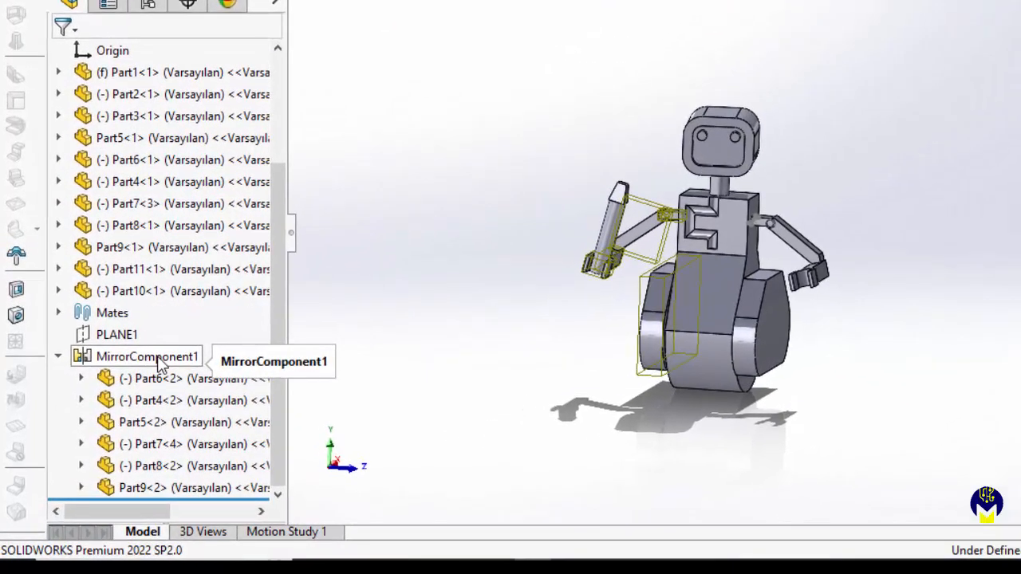
# - Dissolve the MirrorComponent1 feature and recreate its mates in the top-level assembly
pyautogui.rightClick(159, 365)
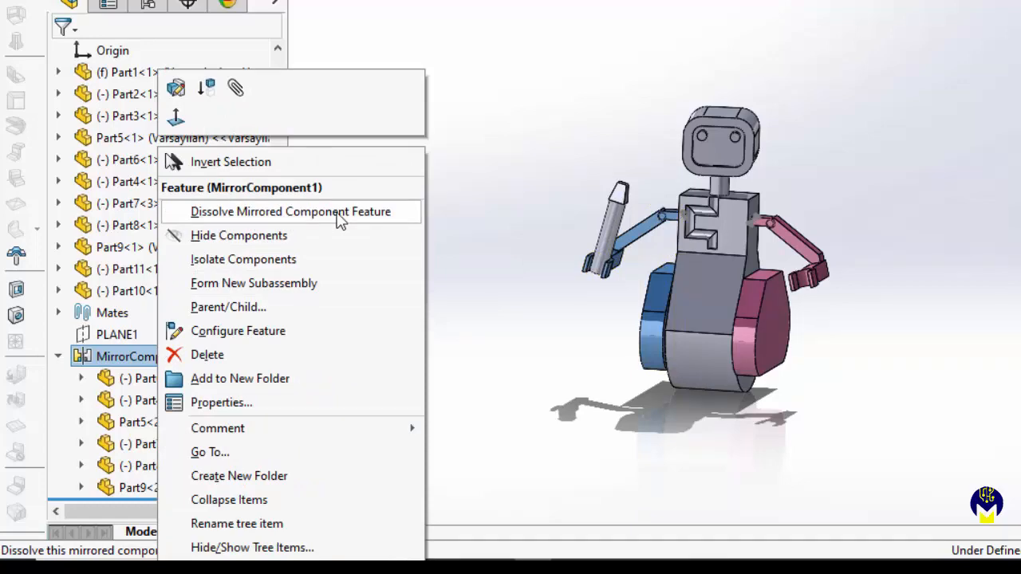
pyautogui.click(216, 212)
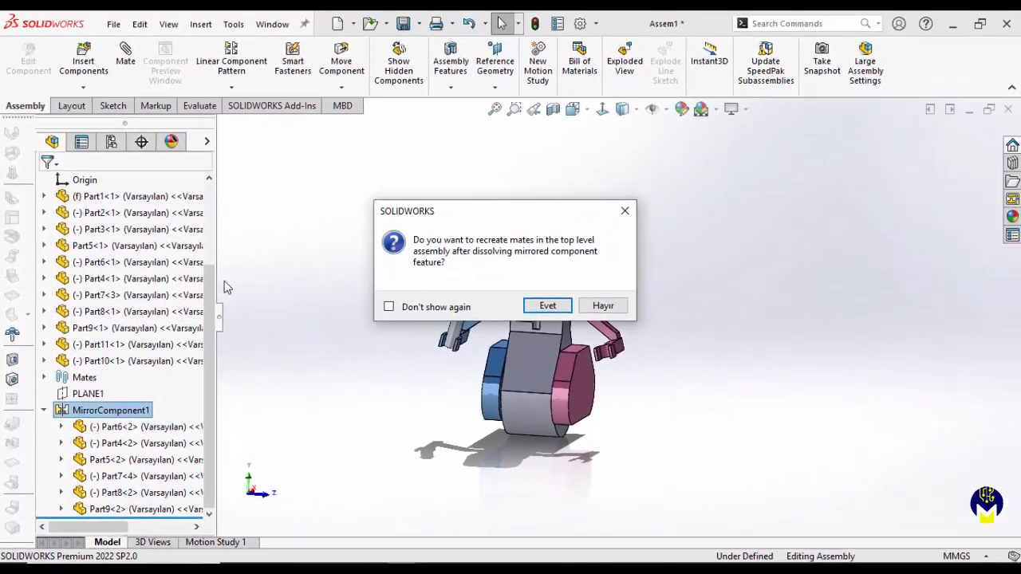
pyautogui.click(549, 307)
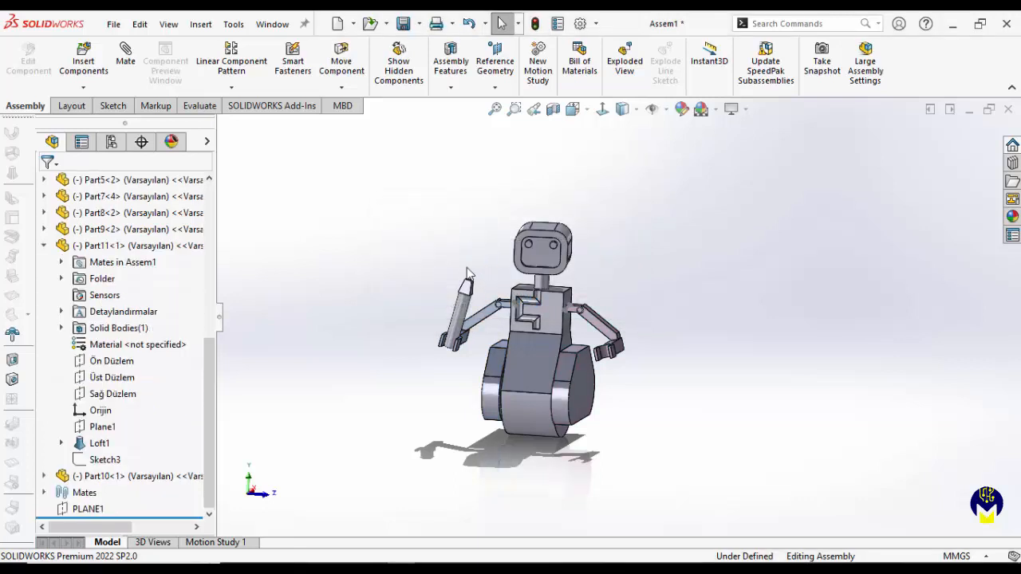
# - Pull the freed pen-holding arm away from the torso and raise the robot's opposite upper arm
pyautogui.moveTo(443, 267)
pyautogui.mouseDown(button='middle')
pyautogui.moveTo(468, 296)
pyautogui.moveTo(440, 276)
pyautogui.mouseUp(button='middle')
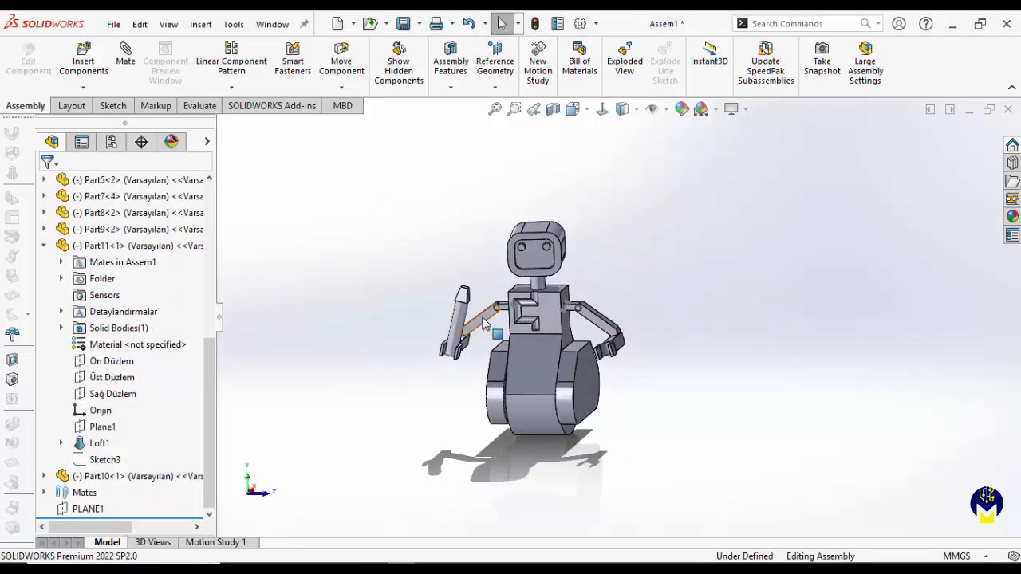
pyautogui.moveTo(485, 322); pyautogui.dragTo(396, 267)
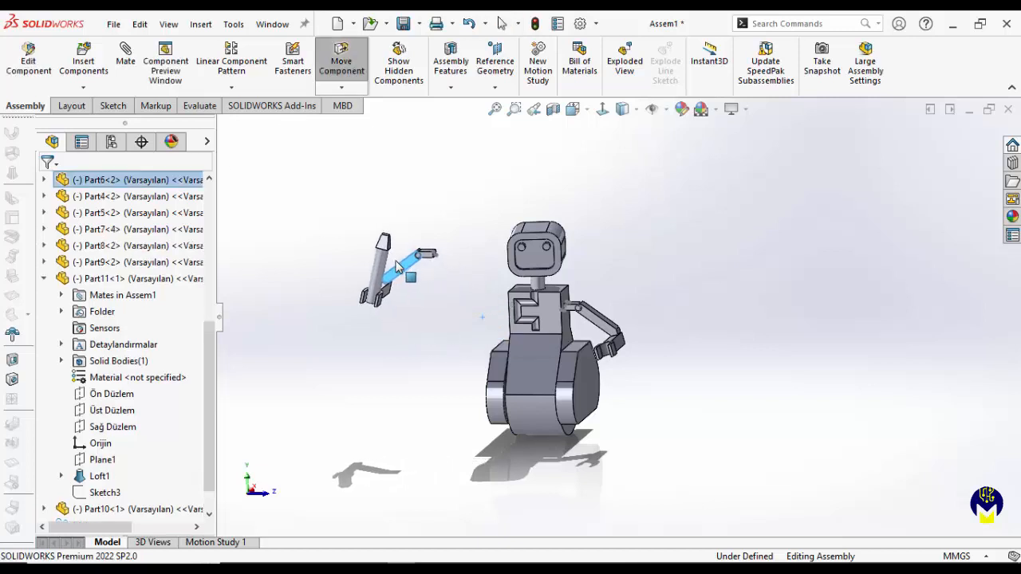
pyautogui.click(424, 310)
pyautogui.moveTo(426, 313); pyautogui.dragTo(472, 335, button='middle')
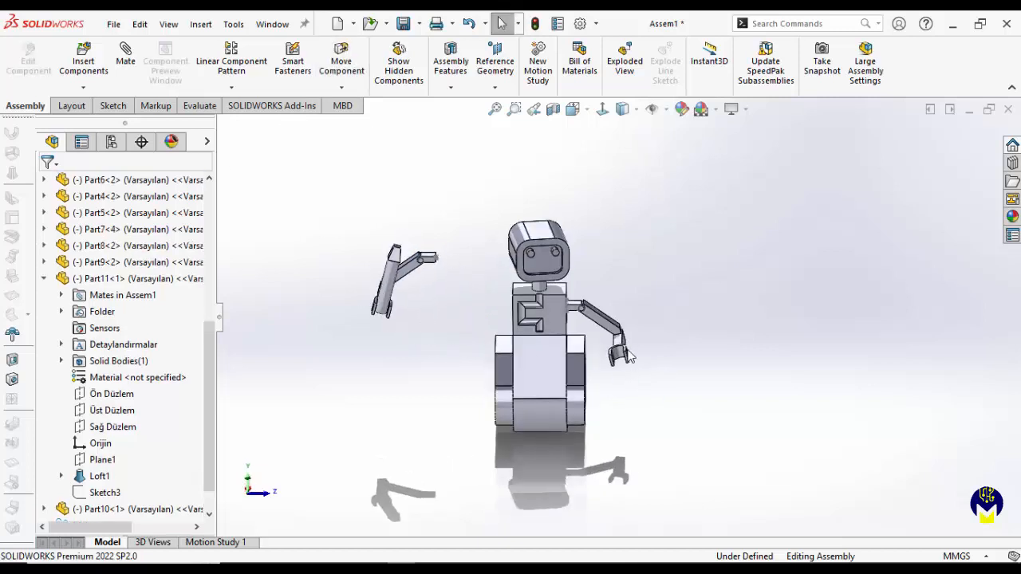
pyautogui.moveTo(594, 319); pyautogui.dragTo(611, 292)
pyautogui.click(467, 314)
# - Open the torso component Part1 from the assembly for editing in its own window
pyautogui.scroll(-5, 462, 296)
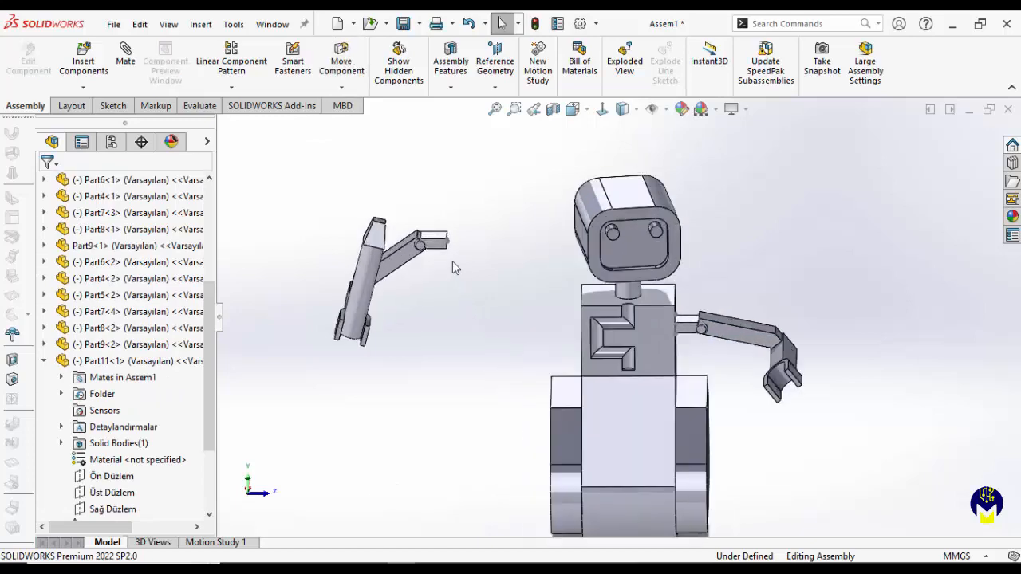
pyautogui.moveTo(452, 261)
pyautogui.mouseDown(button='middle')
pyautogui.moveTo(471, 305)
pyautogui.moveTo(449, 269)
pyautogui.moveTo(452, 250)
pyautogui.mouseUp(button='middle')
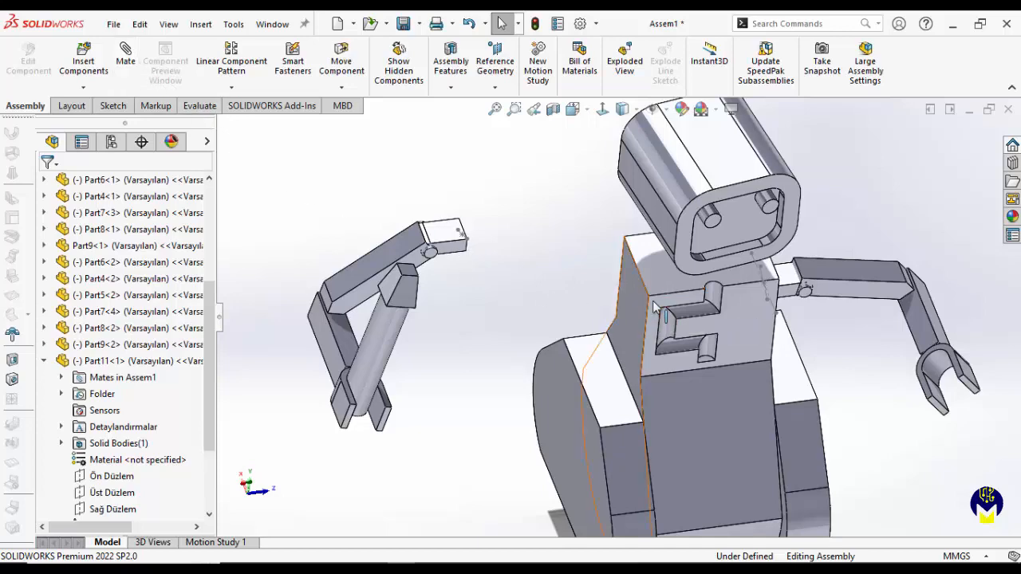
pyautogui.moveTo(638, 319); pyautogui.dragTo(572, 284, button='middle')
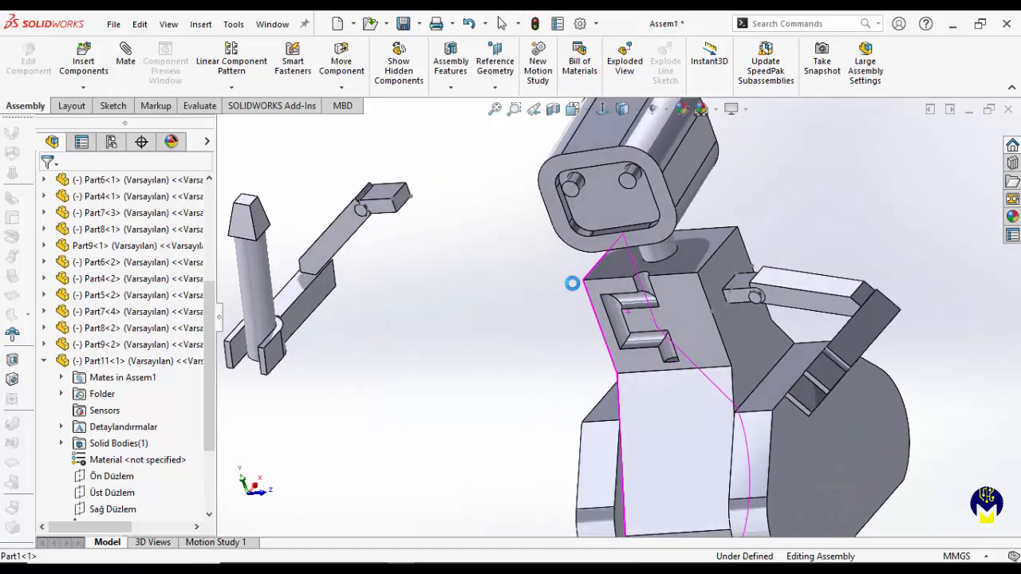
pyautogui.moveTo(542, 346); pyautogui.dragTo(589, 315, button='middle')
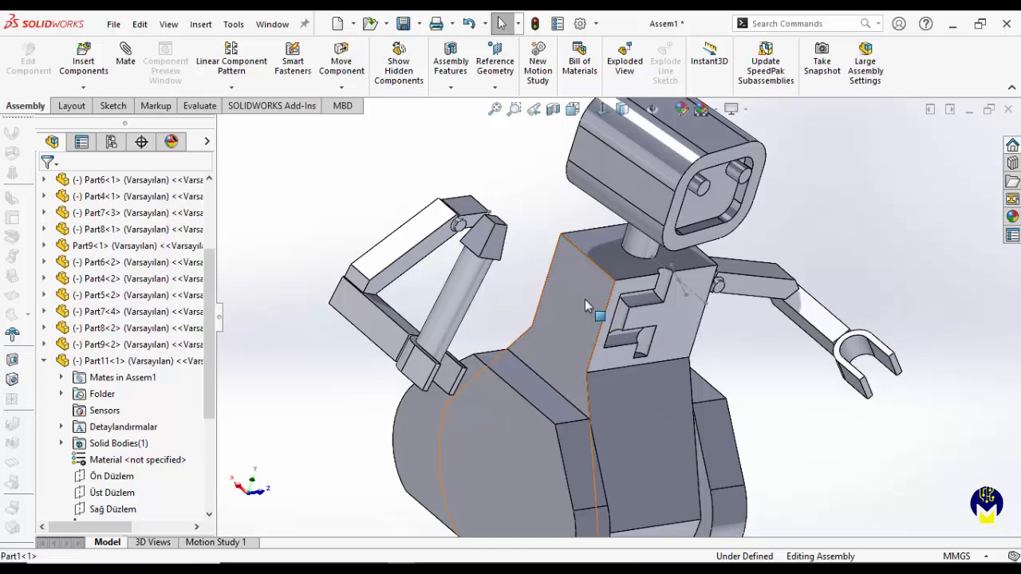
pyautogui.rightClick(584, 299)
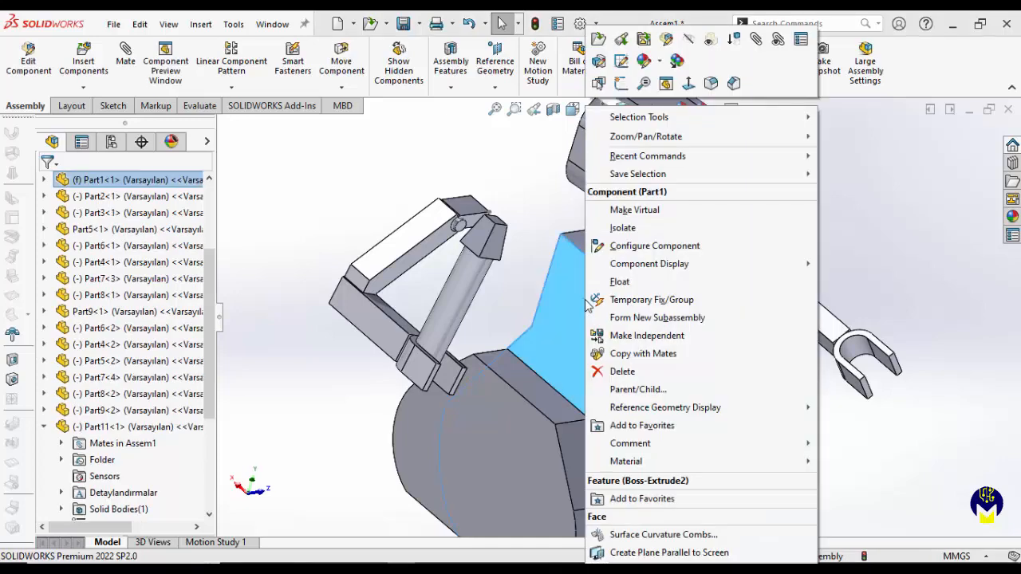
pyautogui.click(599, 40)
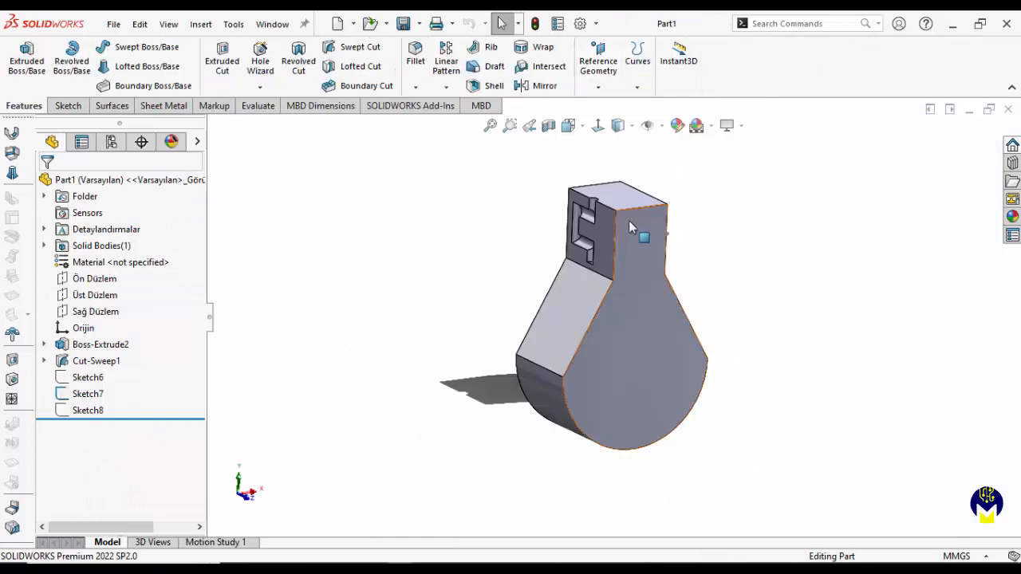
# - Start a sketch on the torso's side face opposite Sketch7 and convert the Sketch7 centerline into it
pyautogui.moveTo(646, 230); pyautogui.dragTo(661, 244, button='middle')
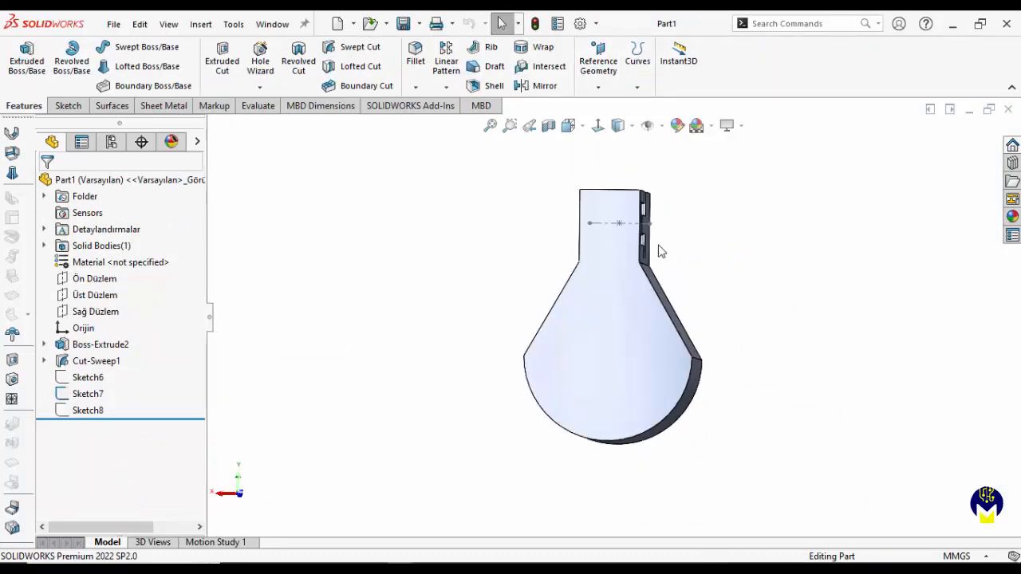
pyautogui.rightClick(620, 253)
pyautogui.click(650, 222)
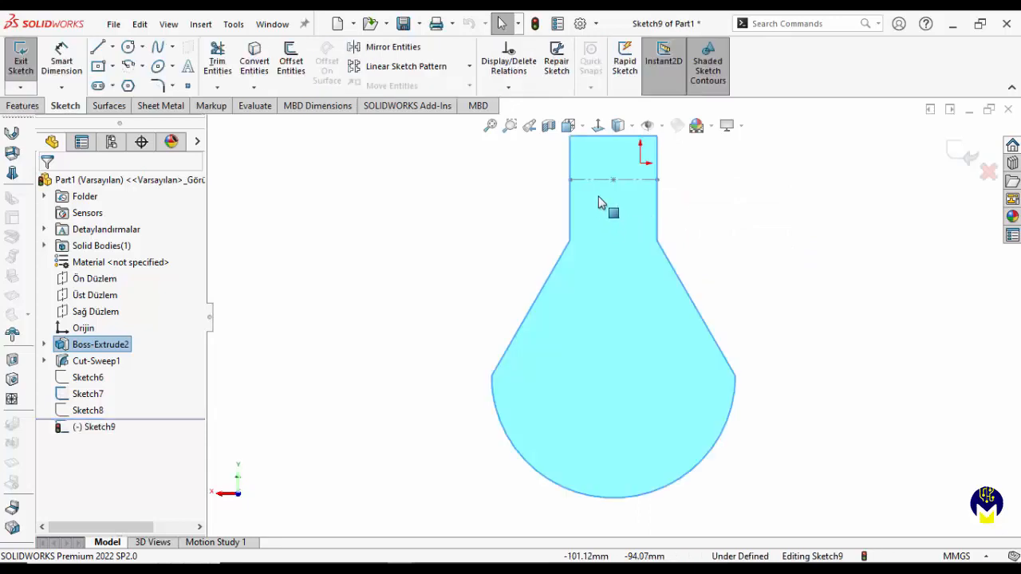
pyautogui.click(597, 181)
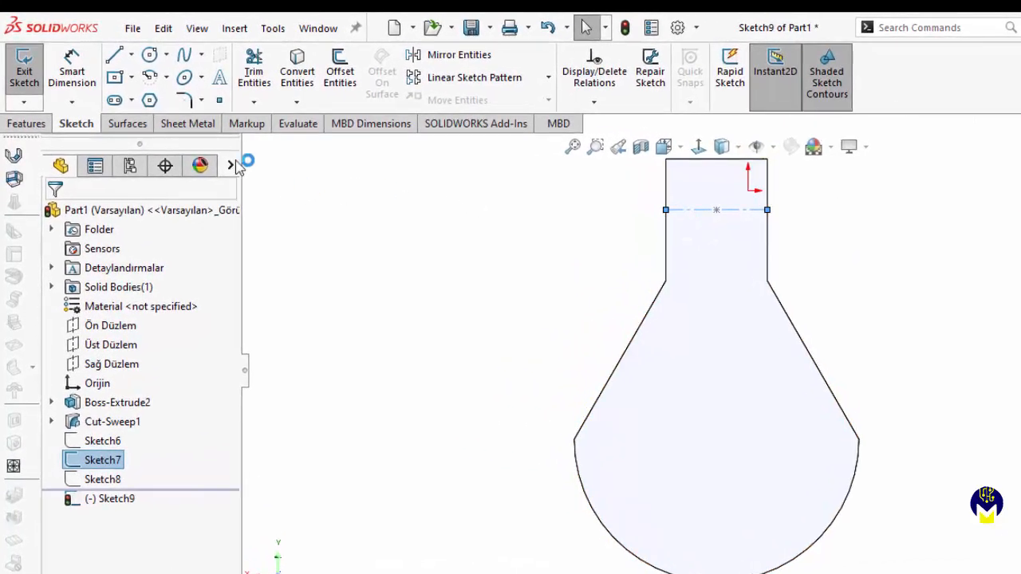
pyautogui.click(298, 76)
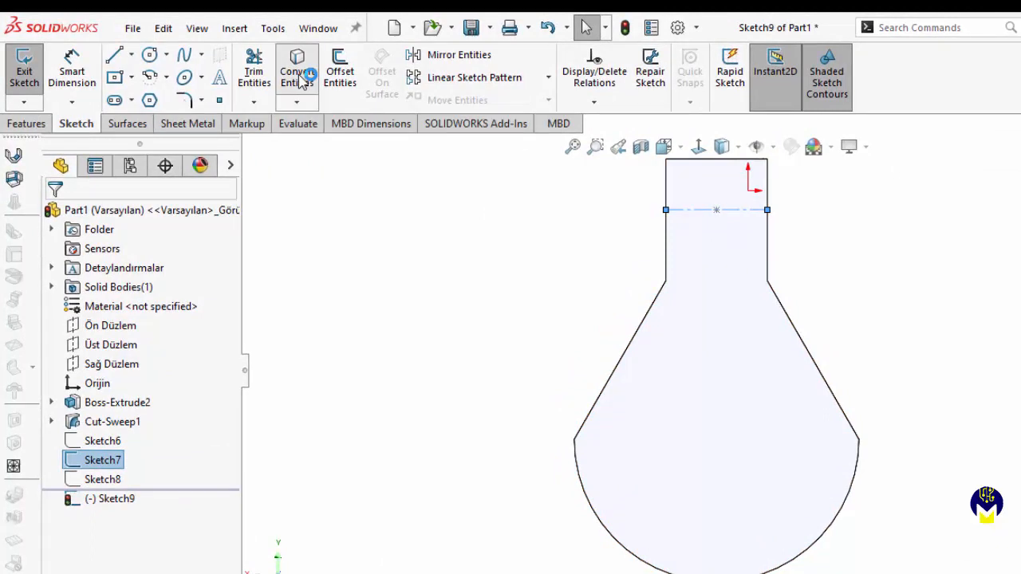
pyautogui.click(685, 212)
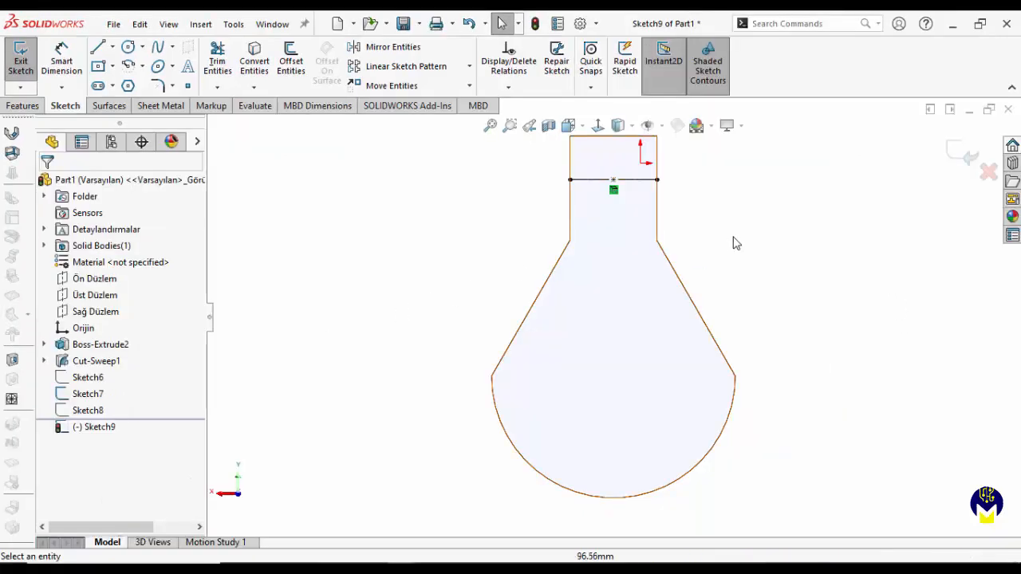
# - Place a sketch point at the midpoint of the converted line and finish the sketch
pyautogui.moveTo(859, 280); pyautogui.dragTo(805, 343, button='middle')
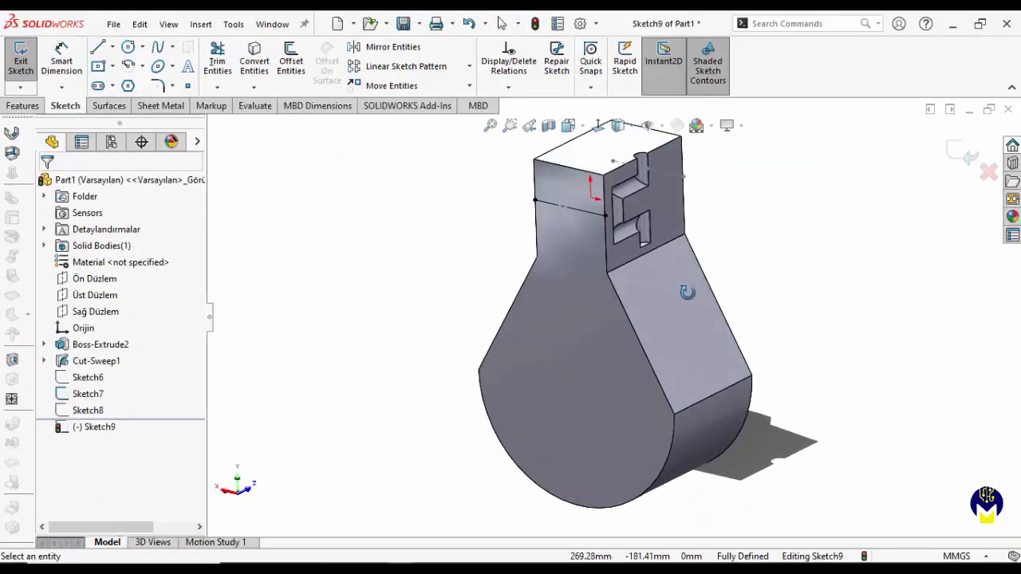
pyautogui.moveTo(688, 292); pyautogui.dragTo(692, 302, button='middle')
pyautogui.scroll(-2, 577, 191)
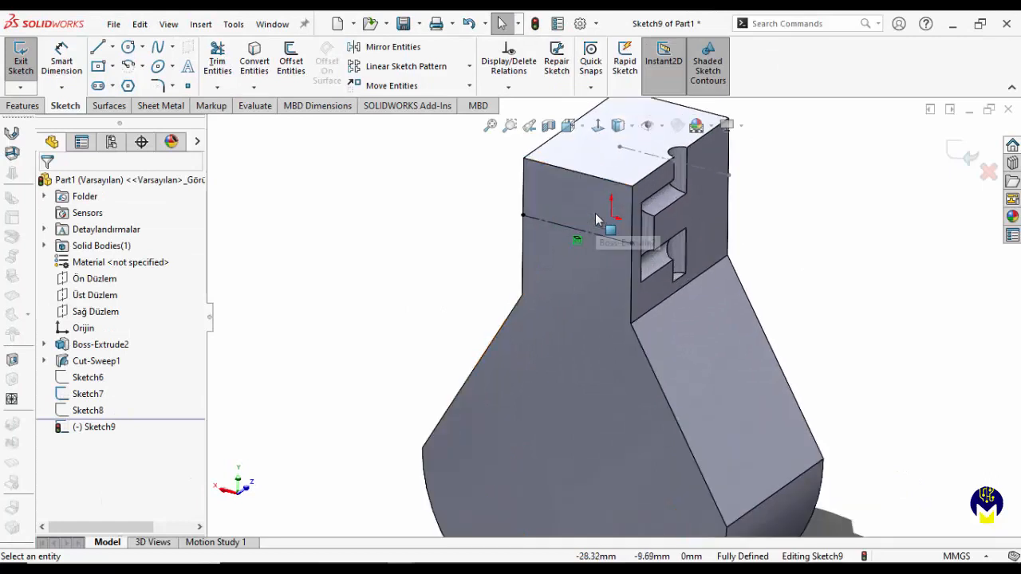
pyautogui.scroll(-1, 593, 213)
pyautogui.click(188, 85)
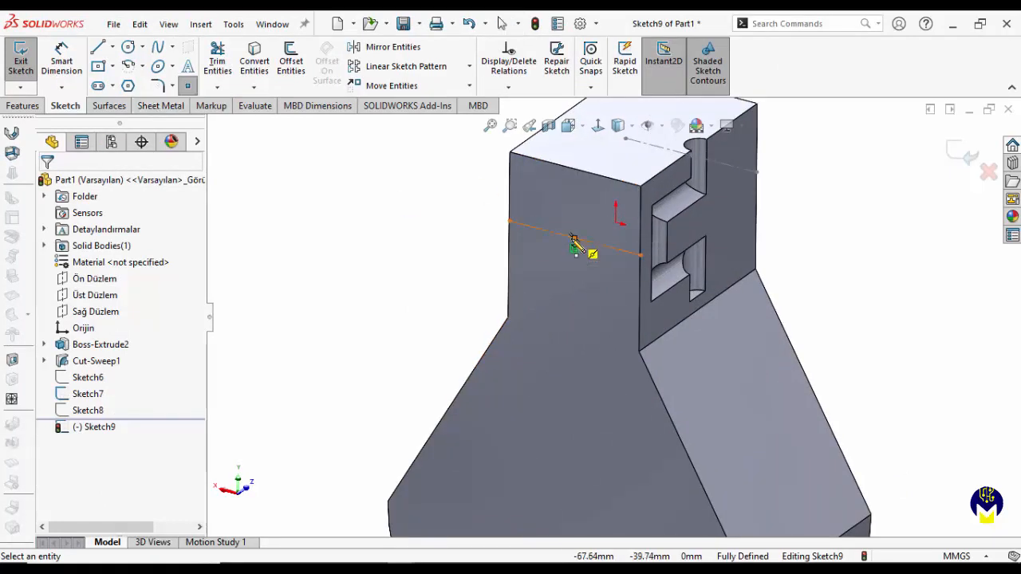
pyautogui.click(574, 238)
pyautogui.click(969, 158)
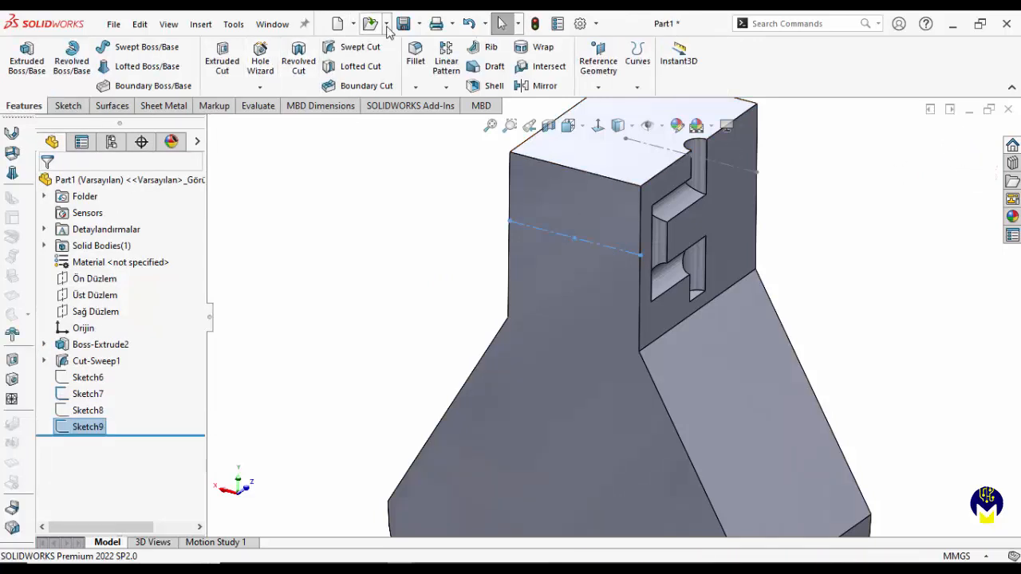
# - Return to the Assem1 assembly and move the detached arm closer to the torso's shoulder area
pyautogui.click(1010, 110)
pyautogui.moveTo(786, 222); pyautogui.dragTo(547, 258, button='middle')
pyautogui.moveTo(447, 258); pyautogui.dragTo(395, 244, button='middle')
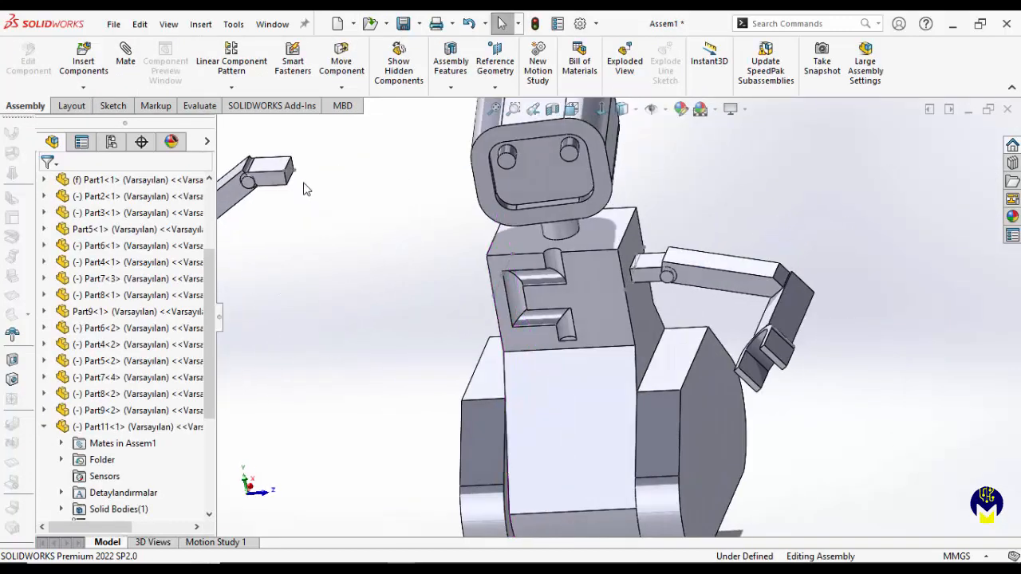
pyautogui.scroll(-2, 304, 185)
pyautogui.scroll(1, 367, 223)
pyautogui.scroll(3, 440, 306)
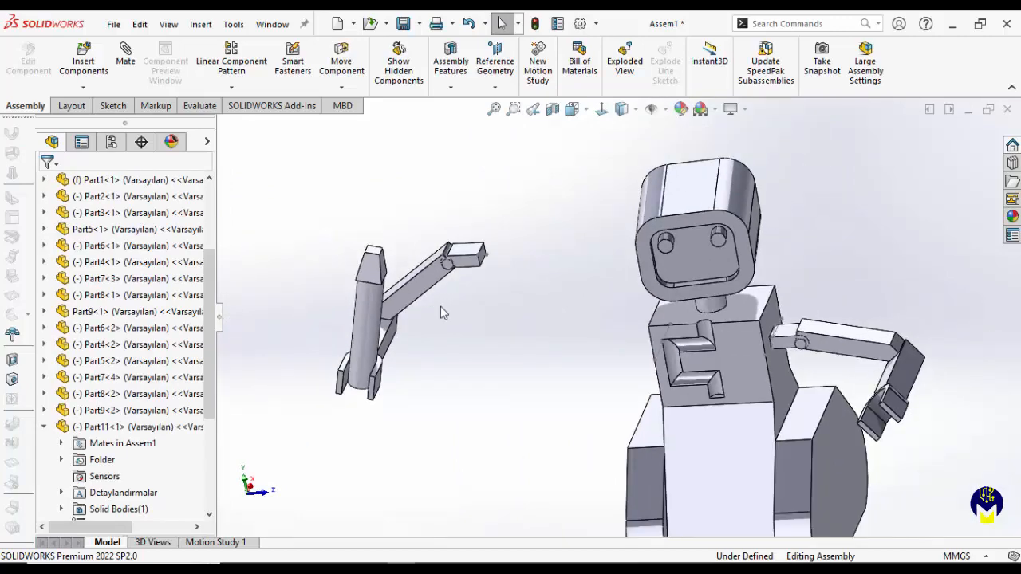
pyautogui.moveTo(440, 311); pyautogui.dragTo(506, 337, button='middle')
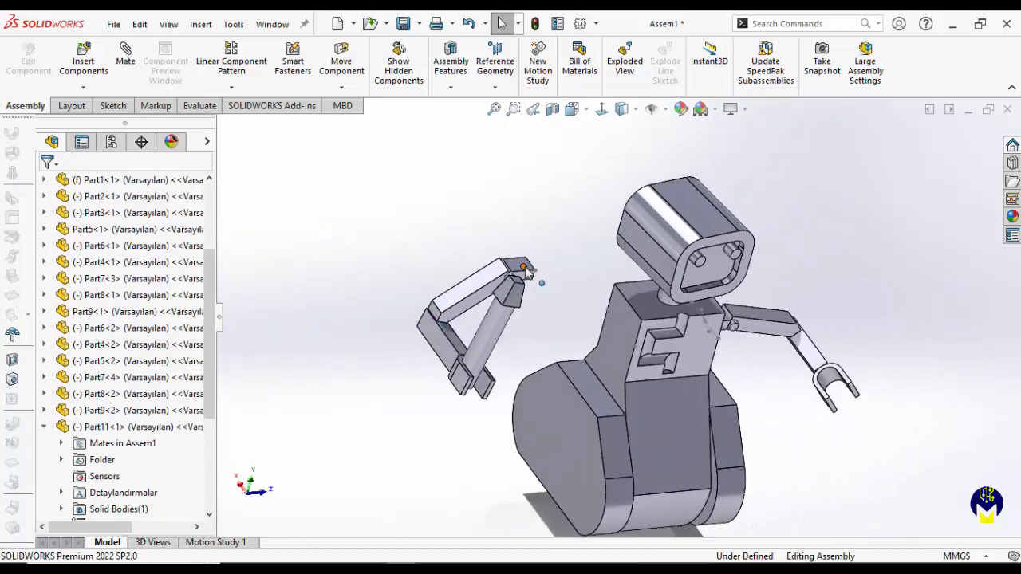
pyautogui.moveTo(524, 268); pyautogui.dragTo(570, 319)
pyautogui.scroll(-4, 589, 308)
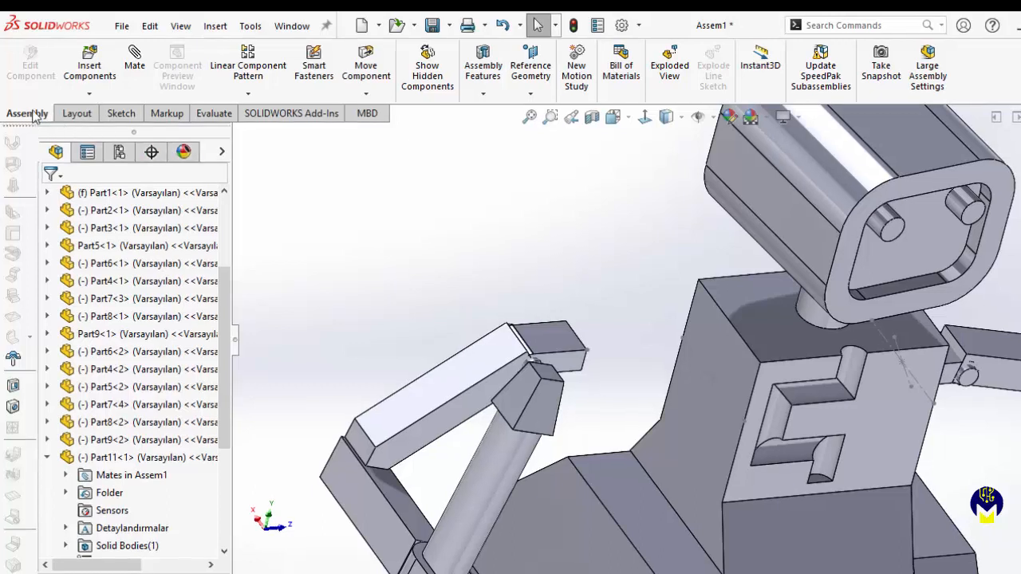
# - Add a coincident mate between the torso's Sketch9 midpoint and the Sketch2 point on the end of the arm's shoulder block, Part5
pyautogui.click(137, 74)
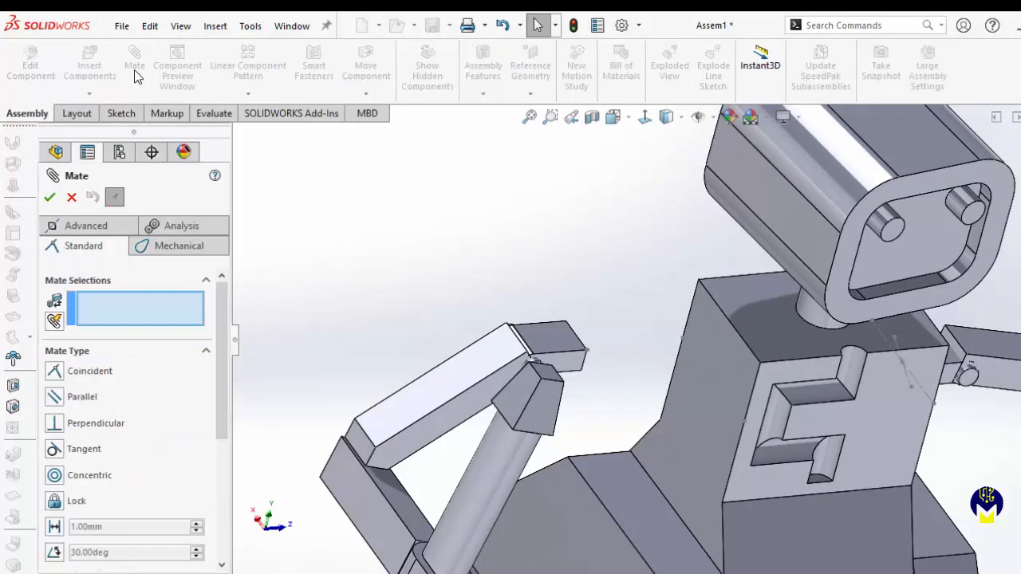
pyautogui.click(713, 379)
pyautogui.moveTo(635, 370); pyautogui.dragTo(378, 358, button='middle')
pyautogui.scroll(-3, 386, 335)
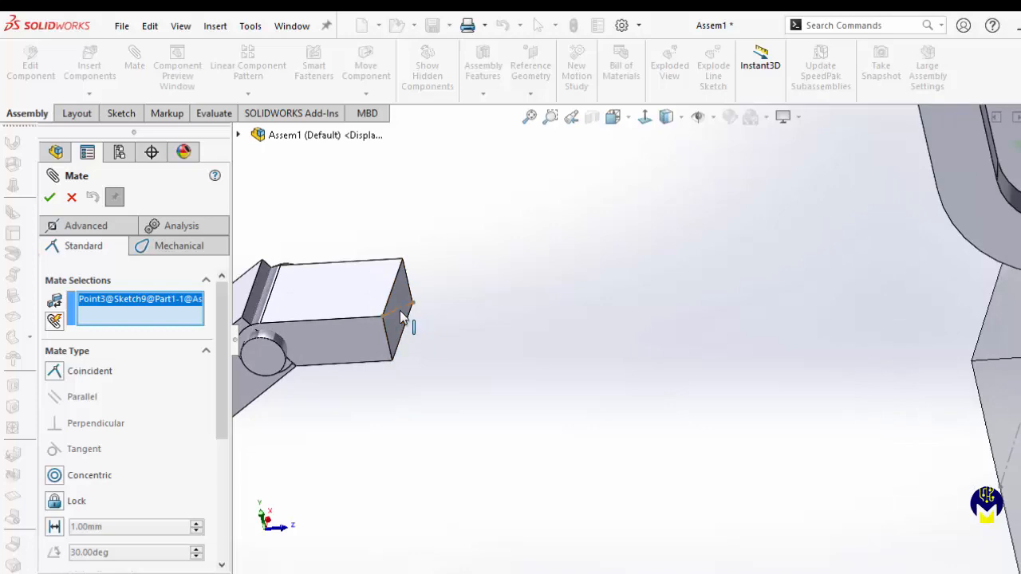
pyautogui.click(399, 318)
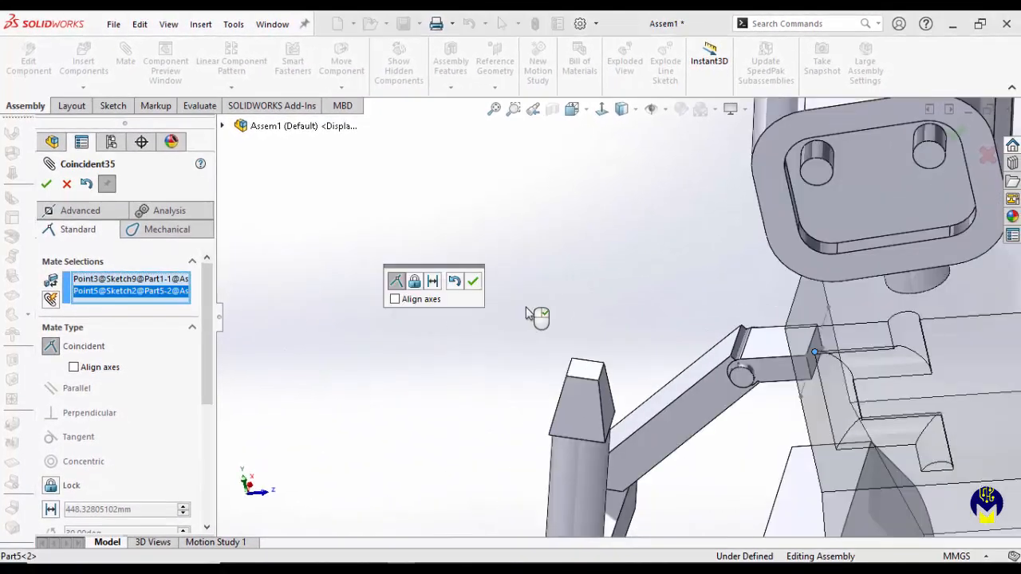
pyautogui.scroll(2, 588, 335)
pyautogui.moveTo(588, 335); pyautogui.dragTo(638, 327, button='middle')
pyautogui.click(473, 281)
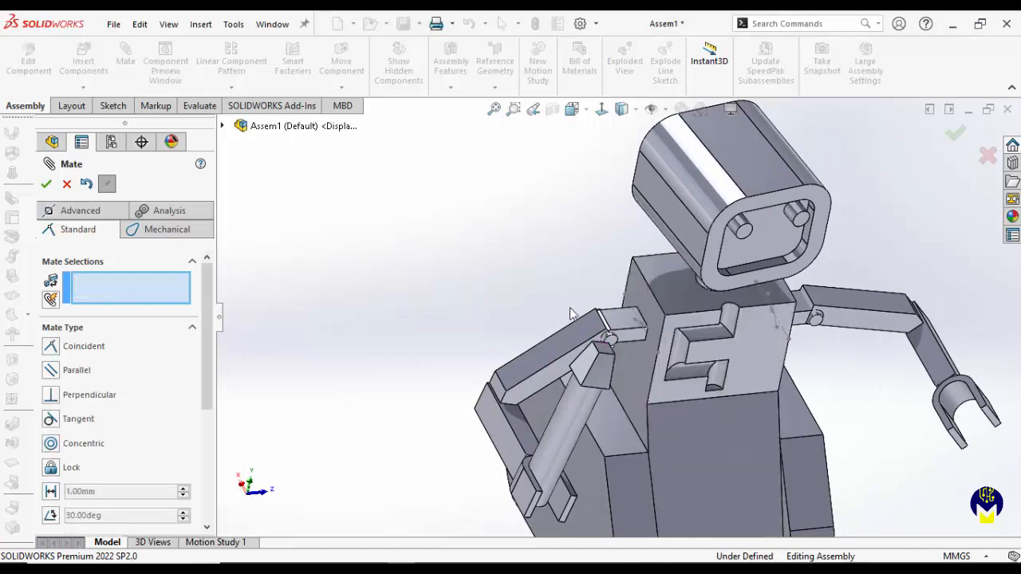
# - Add a coincident mate between the end face of the freed arm's shoulder block and the torso's adjacent side face
pyautogui.moveTo(626, 338); pyautogui.dragTo(586, 315)
pyautogui.scroll(-3, 705, 325)
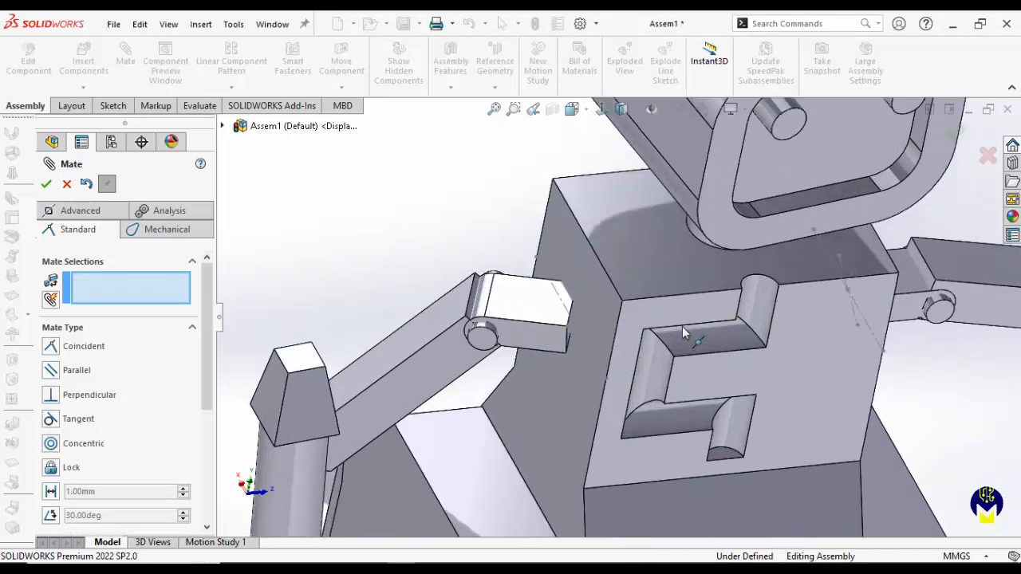
pyautogui.moveTo(529, 333); pyautogui.dragTo(563, 337)
pyautogui.click(570, 337)
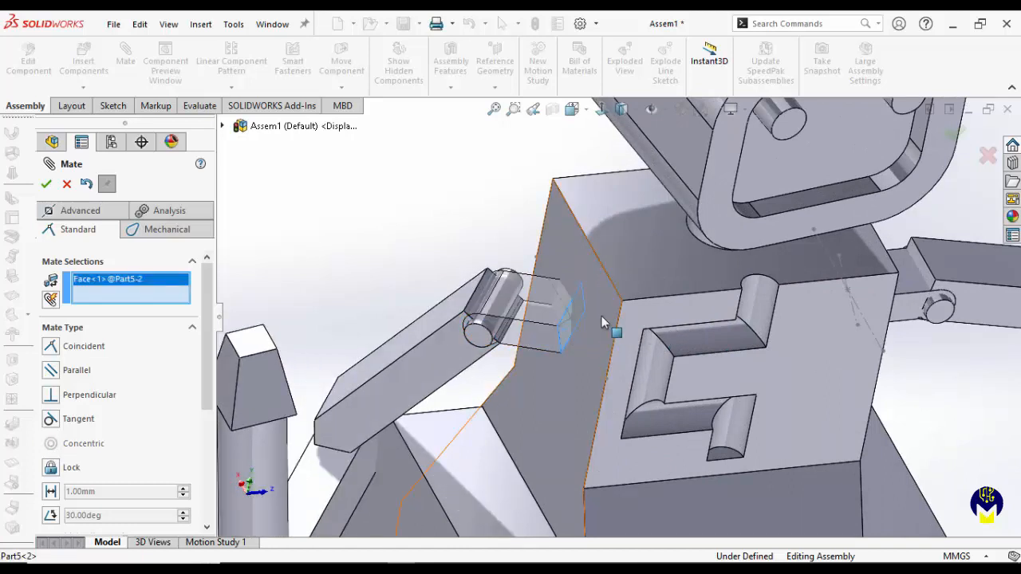
pyautogui.click(602, 319)
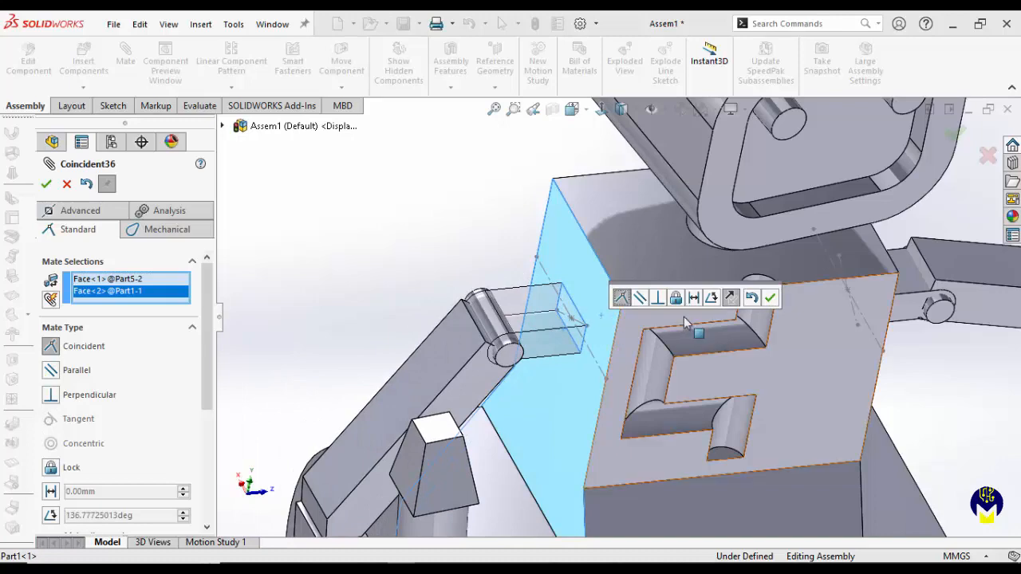
pyautogui.click(771, 298)
pyautogui.scroll(5, 565, 290)
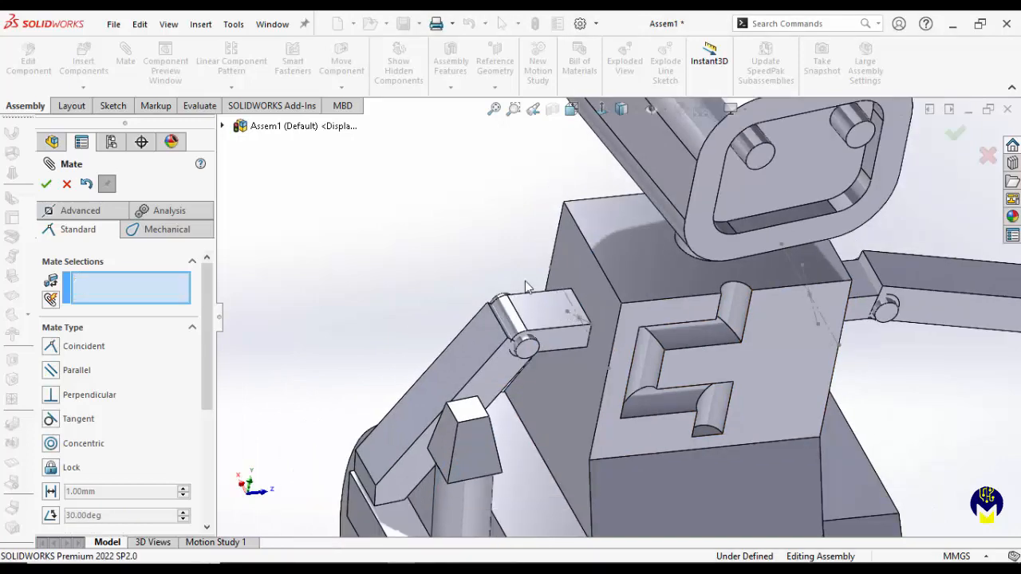
pyautogui.click(46, 184)
# - Swing the upper arms on both sides of the robot to new poses to test their independent movement
pyautogui.scroll(2, 602, 363)
pyautogui.moveTo(602, 363); pyautogui.dragTo(577, 367, button='middle')
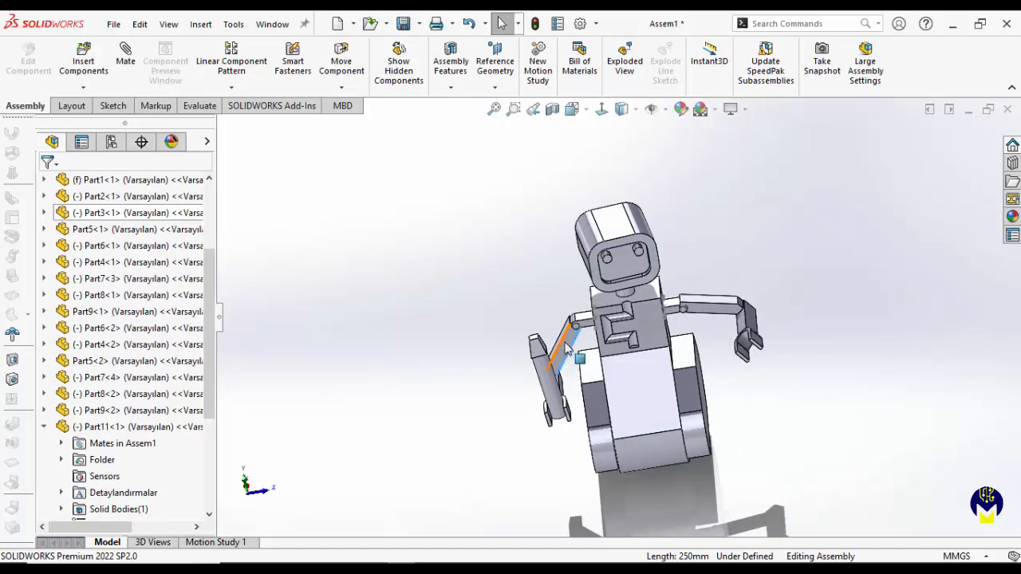
pyautogui.moveTo(566, 353); pyautogui.dragTo(633, 337)
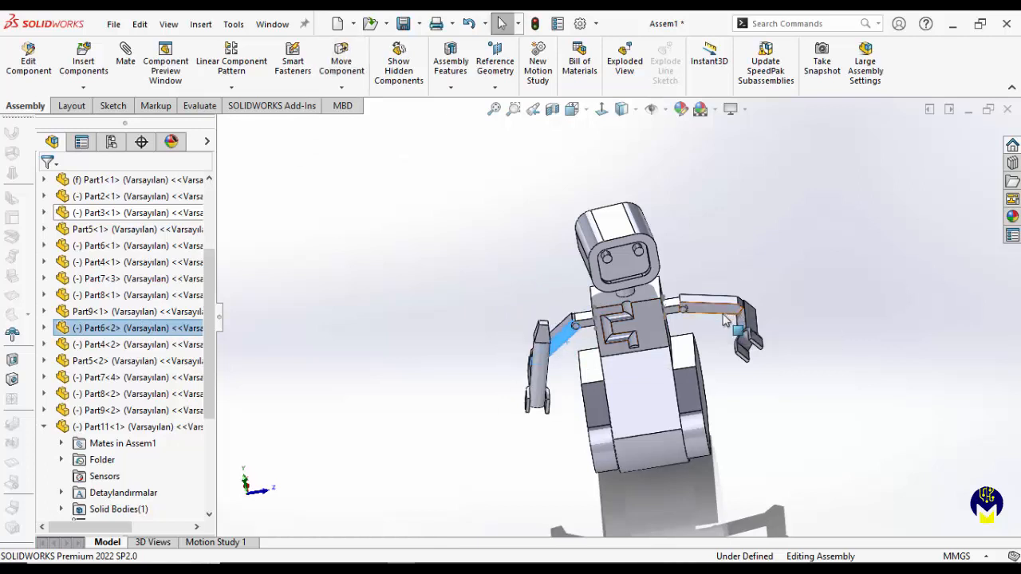
pyautogui.moveTo(726, 311); pyautogui.dragTo(730, 347)
pyautogui.scroll(3, 752, 305)
pyautogui.moveTo(727, 359)
pyautogui.mouseDown(button='middle')
pyautogui.moveTo(741, 376)
pyautogui.moveTo(723, 372)
pyautogui.moveTo(729, 347)
pyautogui.mouseUp(button='middle')
pyautogui.scroll(-3, 694, 375)
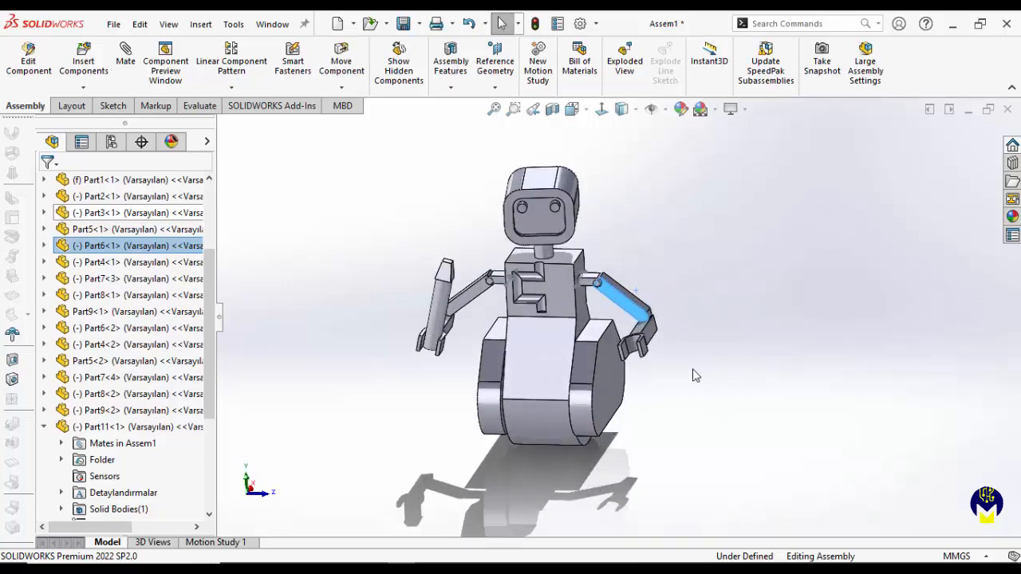
# - Hide the reference sketches on both side faces of the torso and the sketch point on the shoulder block
pyautogui.scroll(-3, 583, 307)
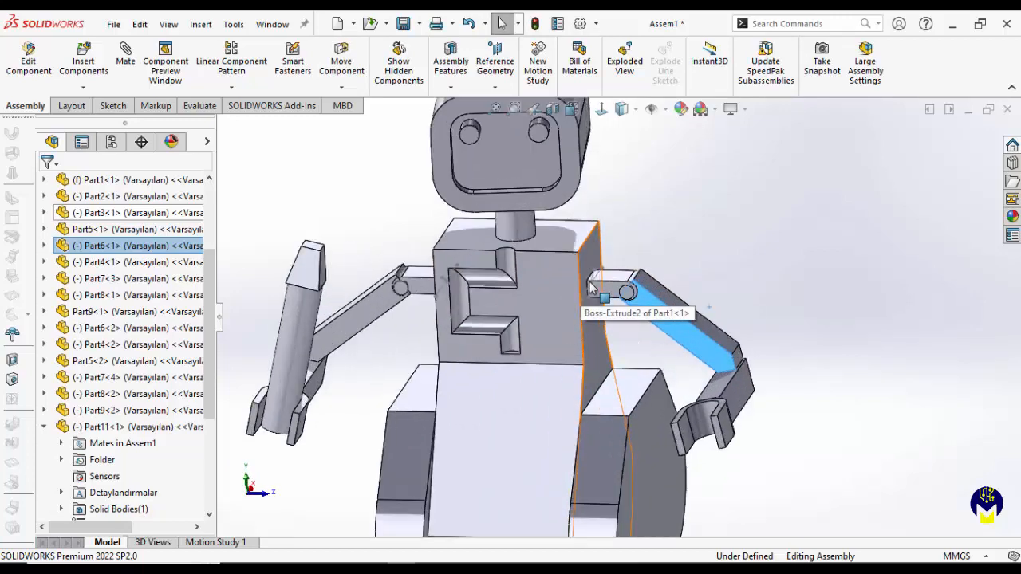
pyautogui.scroll(-2, 585, 301)
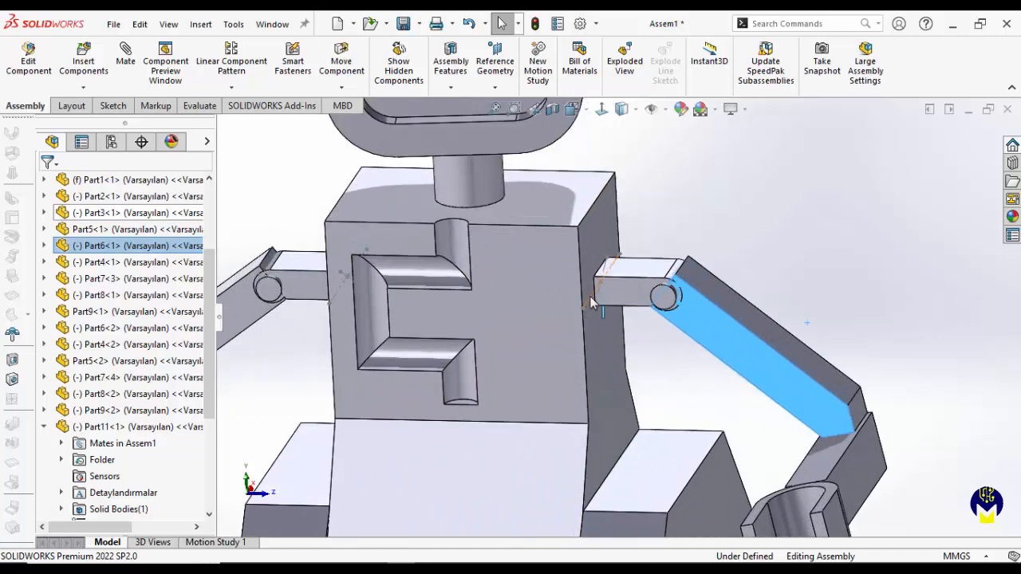
pyautogui.rightClick(592, 303)
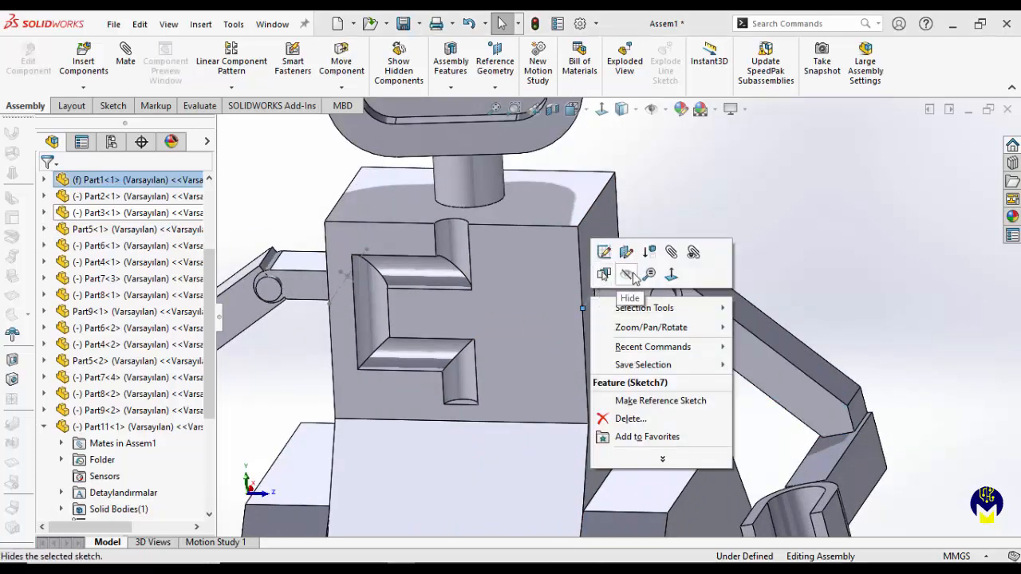
pyautogui.click(631, 276)
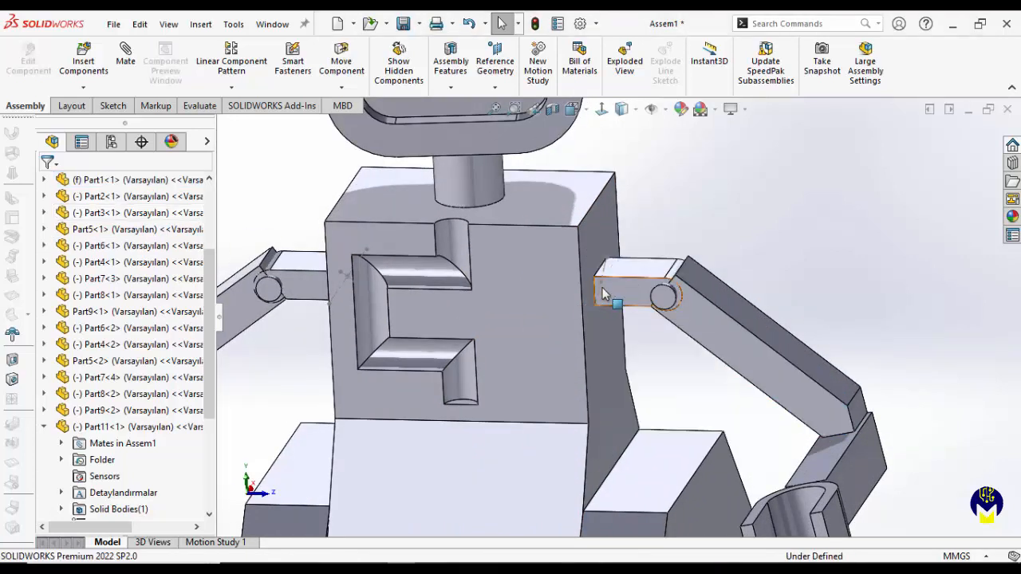
pyautogui.click(601, 286)
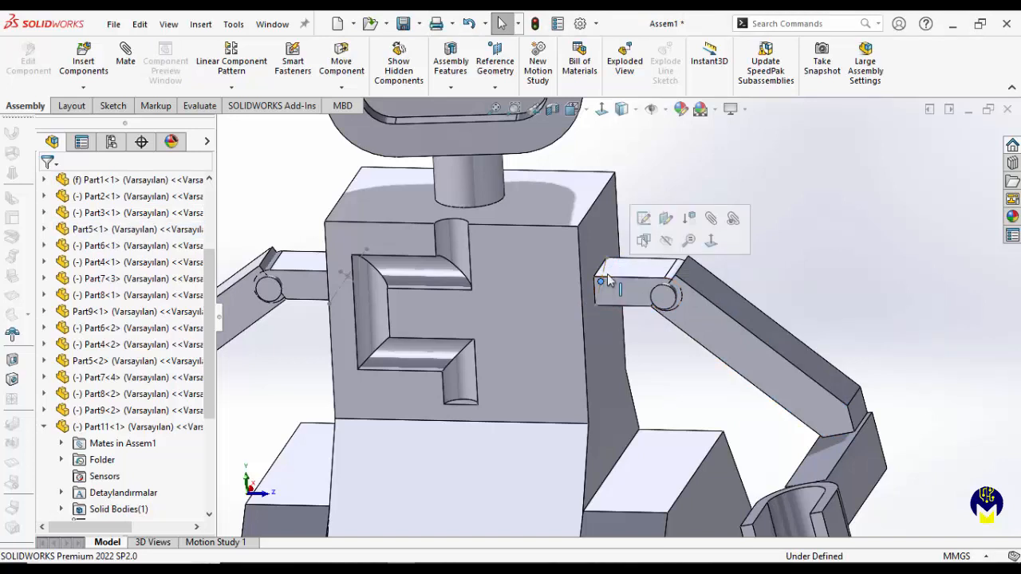
pyautogui.click(348, 279)
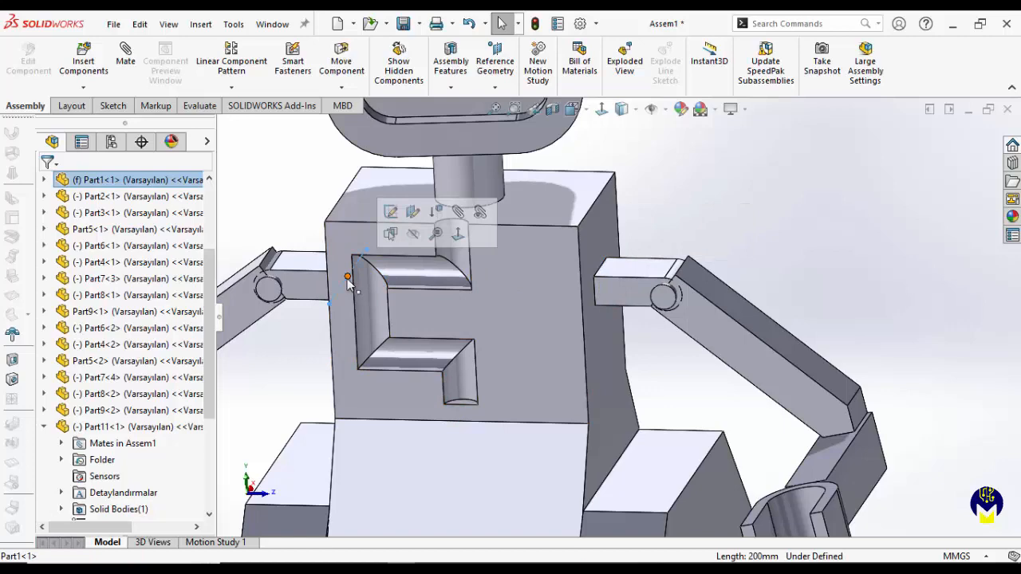
pyautogui.click(412, 233)
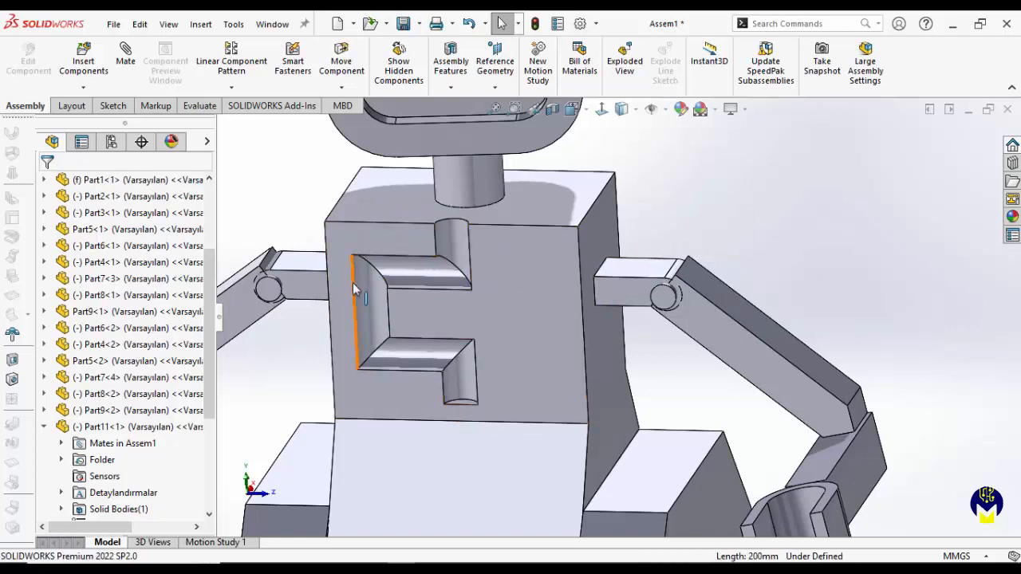
# - Save the Assem1 assembly with its modified parts Part1 and Part5, rebuilding the document before saving
pyautogui.moveTo(346, 303); pyautogui.dragTo(479, 351, button='middle')
pyautogui.scroll(3, 381, 318)
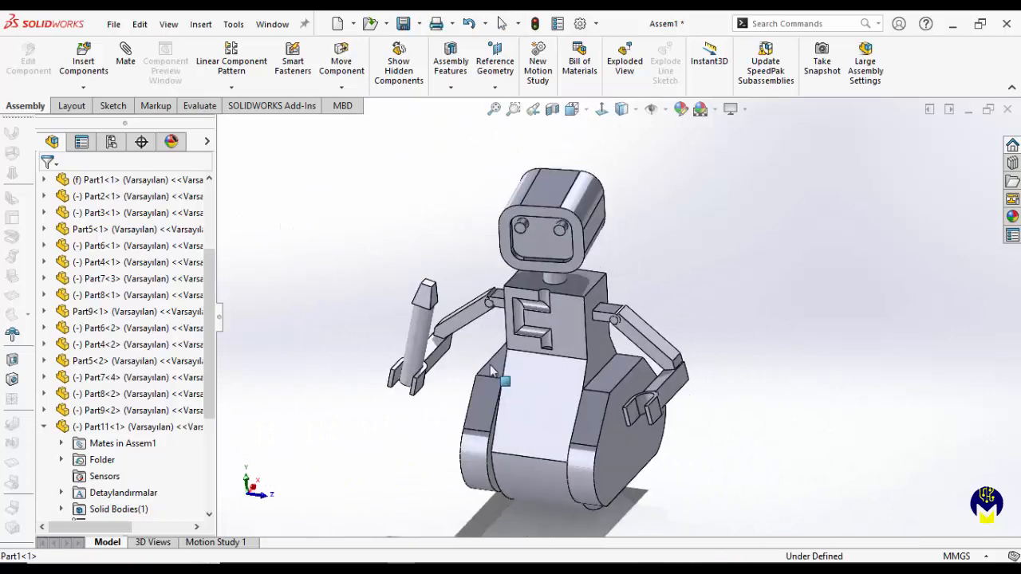
pyautogui.click(403, 24)
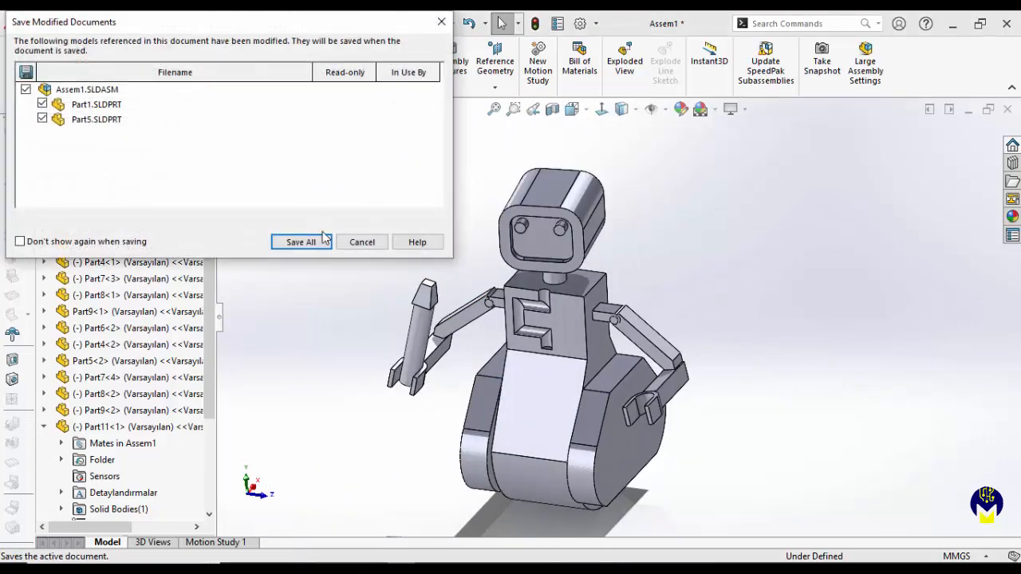
pyautogui.click(301, 242)
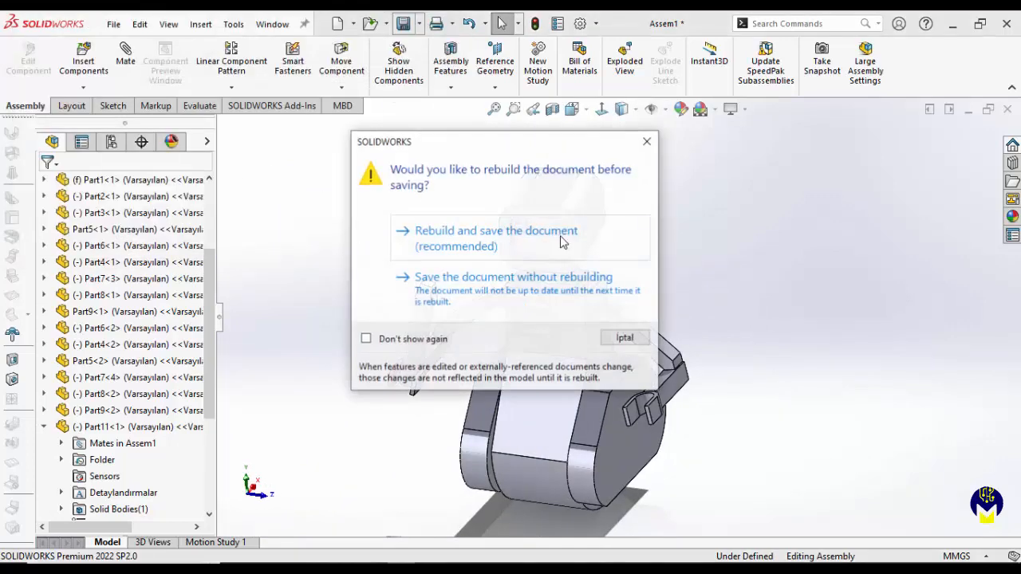
pyautogui.click(448, 239)
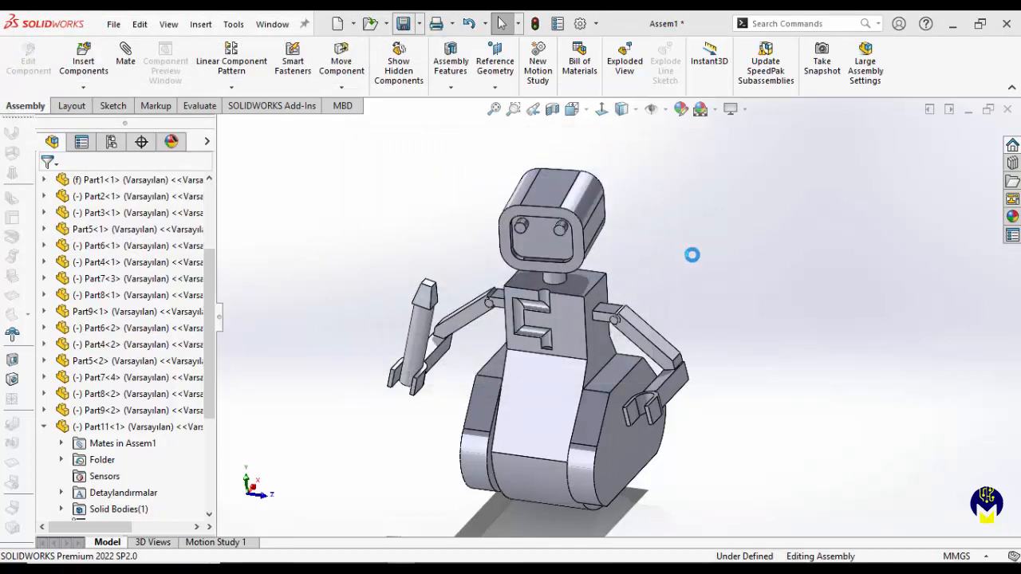